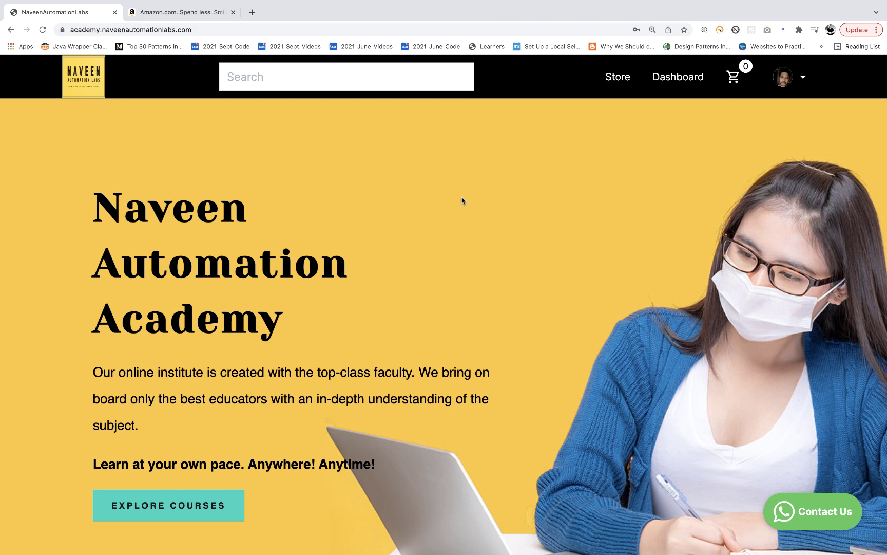
Step: Go to the academy Store and open the Selenium Quiz -2 course card
left_click(614, 78)
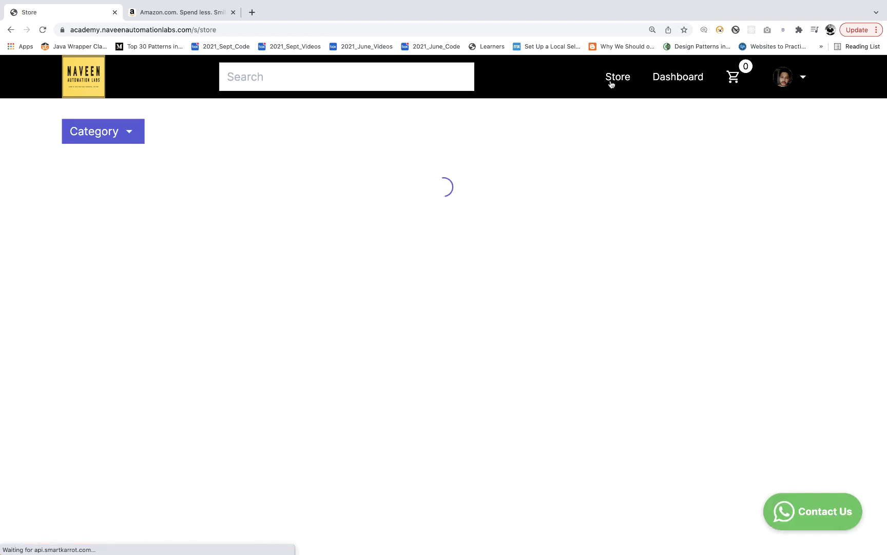
scroll(284, 500, "down", 3)
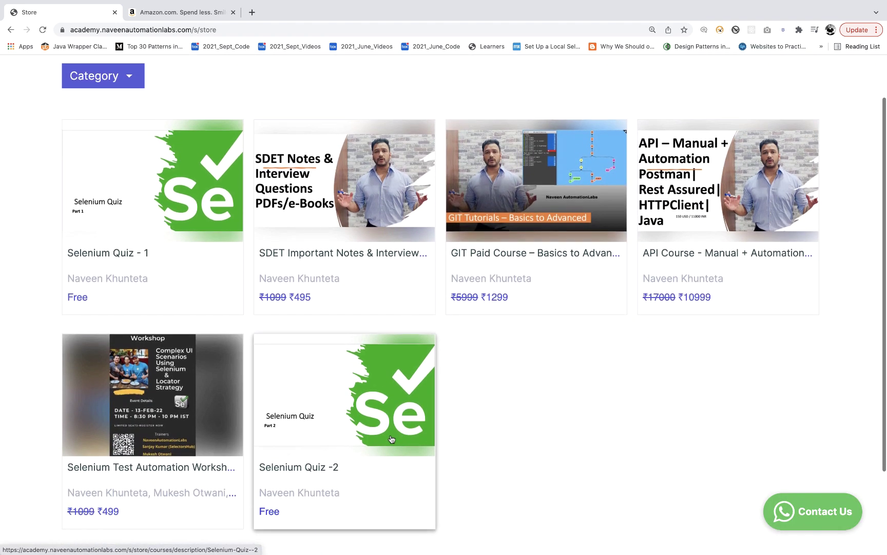
left_click(323, 421)
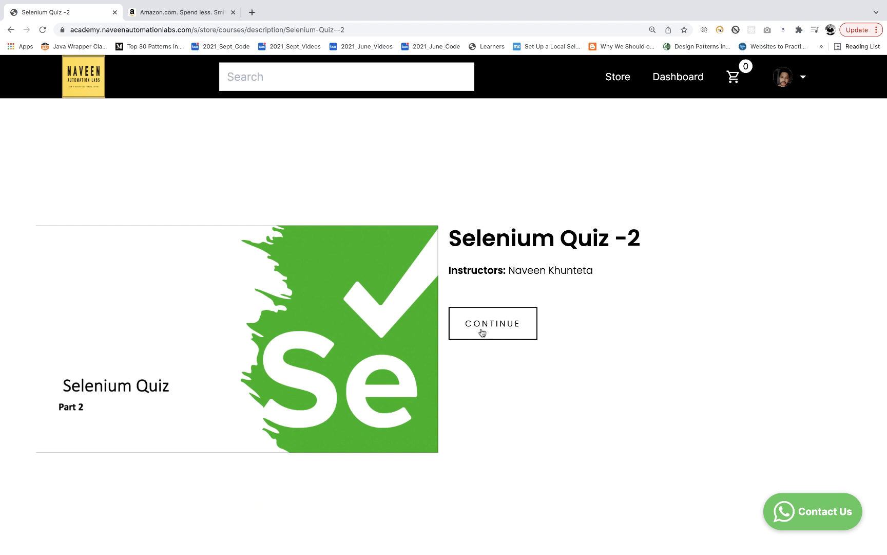
Step: Continue into Selenium Quiz -2, start the quiz, and get past the Instructions dialog
left_click(483, 331)
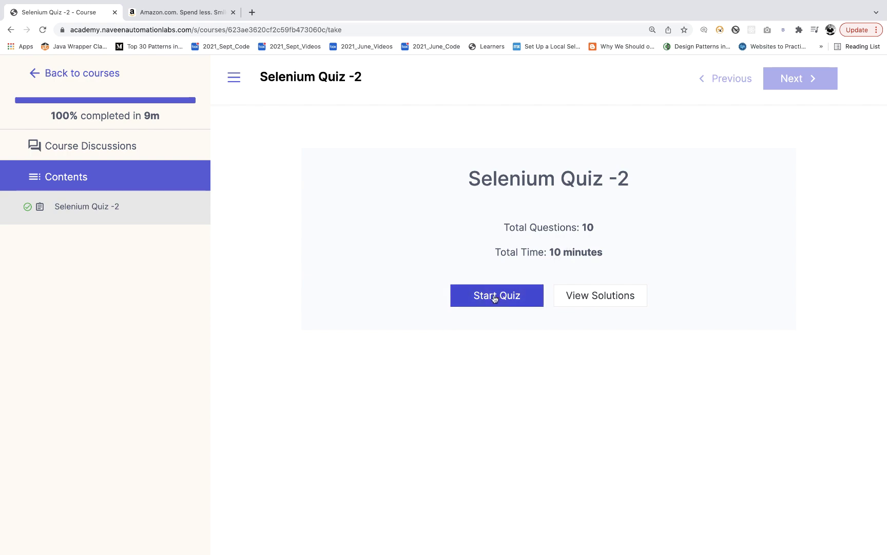
left_click(494, 296)
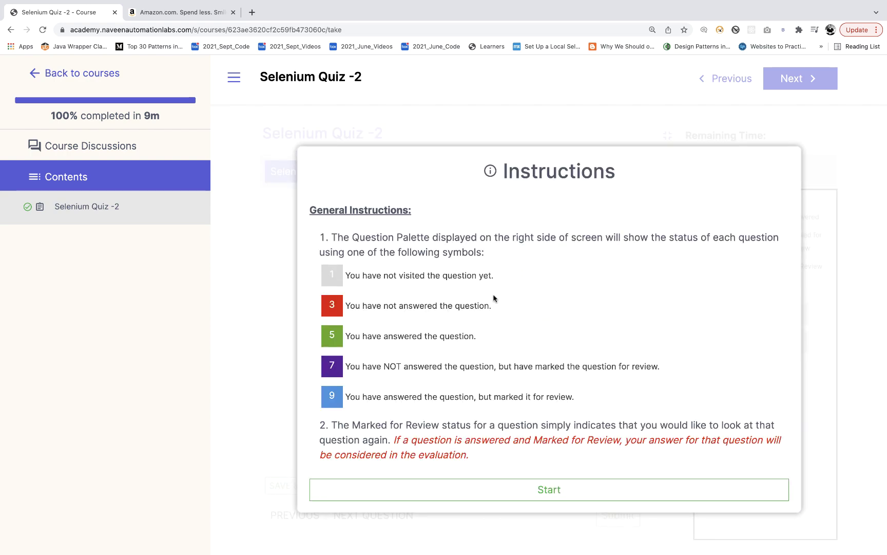
scroll(495, 297, "down", 15)
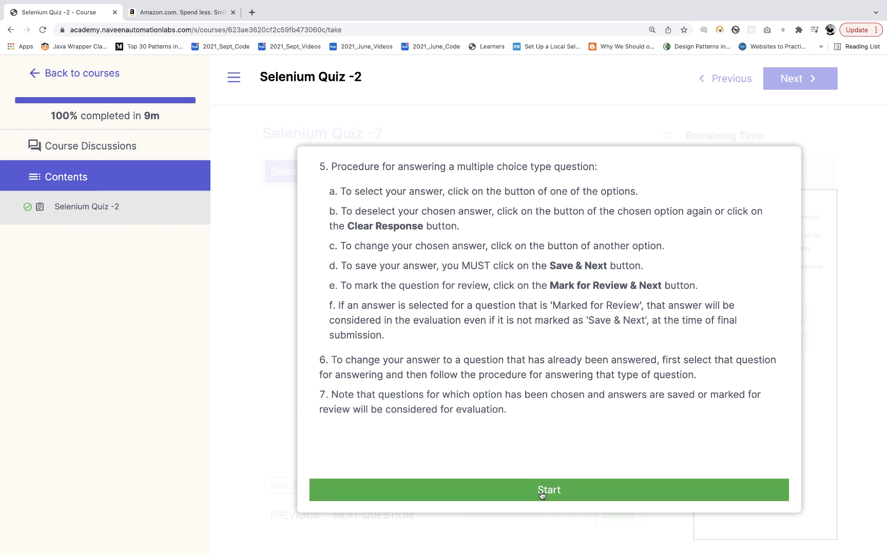
left_click(541, 492)
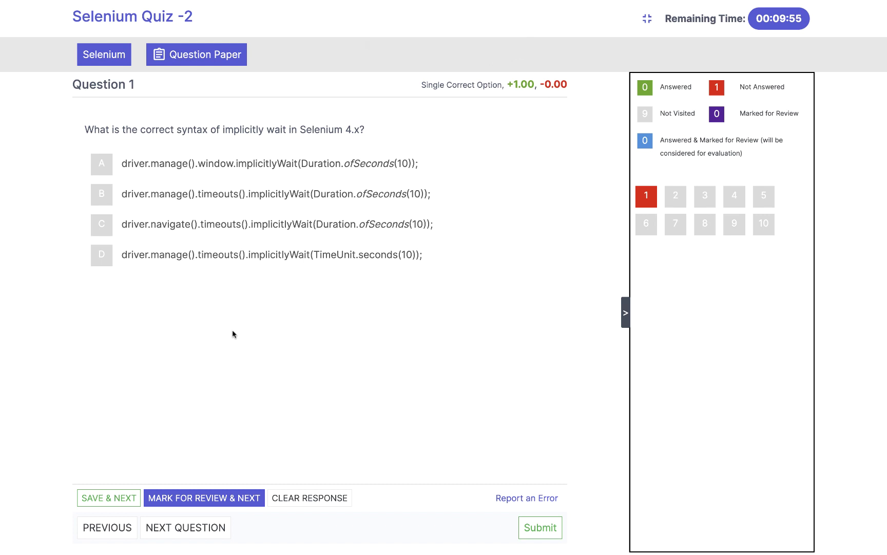
Step: Zoom the page to 150%, then save option B implicitlyWait(Duration.ofSeconds(10)) for Question 1
key("super+equal")
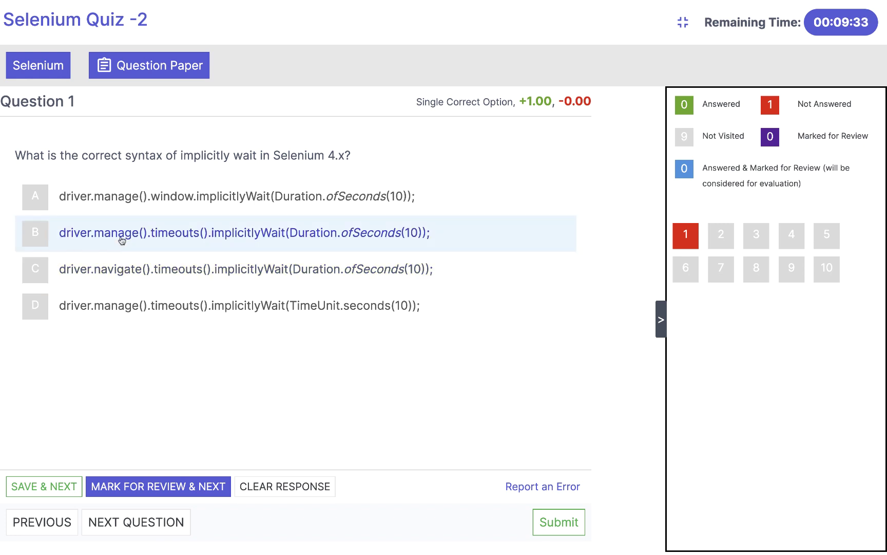
left_click(37, 238)
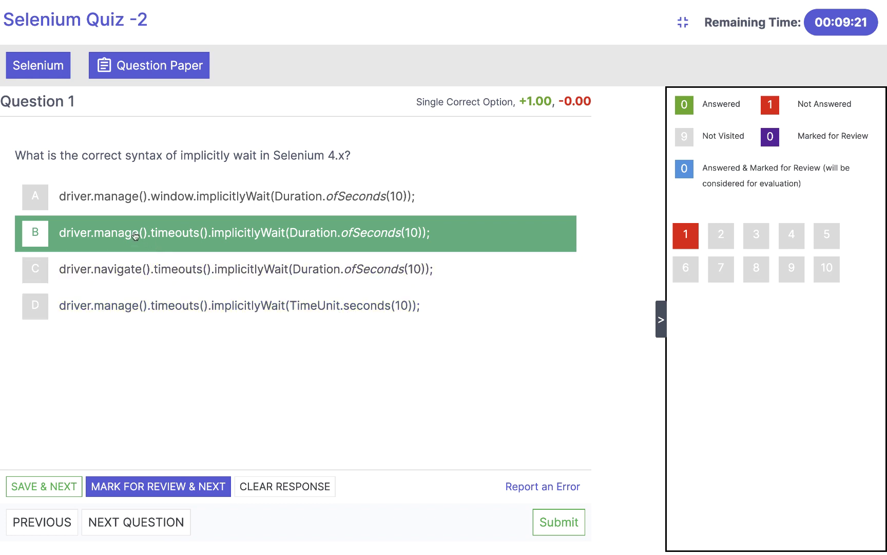
left_click(48, 486)
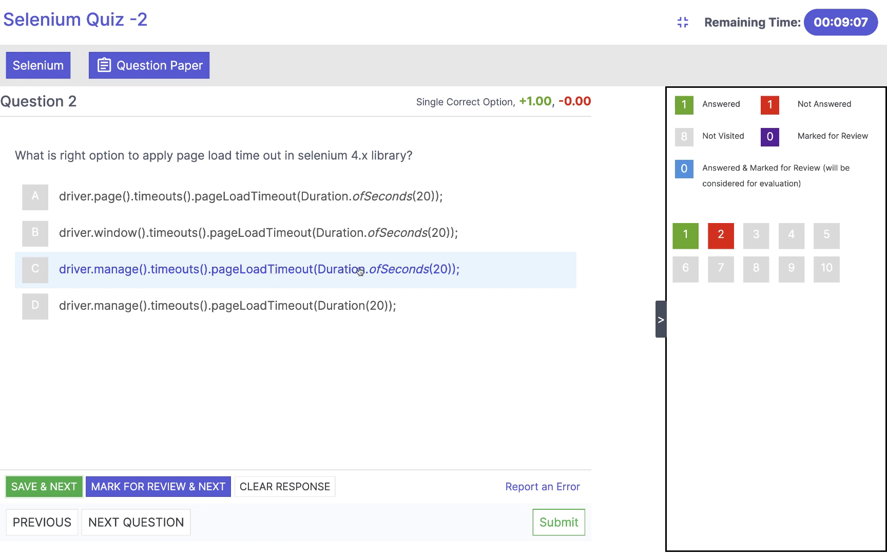
Step: Save option C pageLoadTimeout(Duration.ofSeconds(20)) as Question 2's answer
left_click(34, 275)
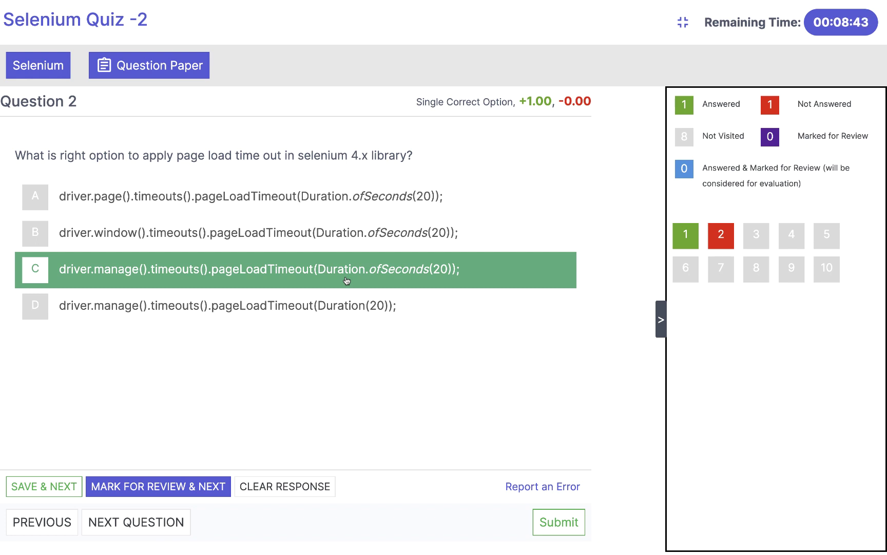
left_click(42, 489)
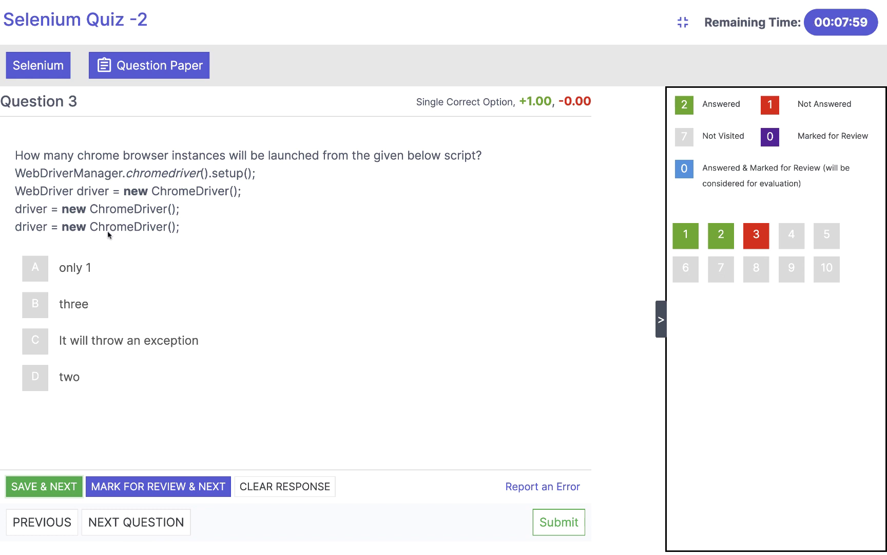
Step: Pick option B 'three' for the Chrome instances question
left_click(36, 305)
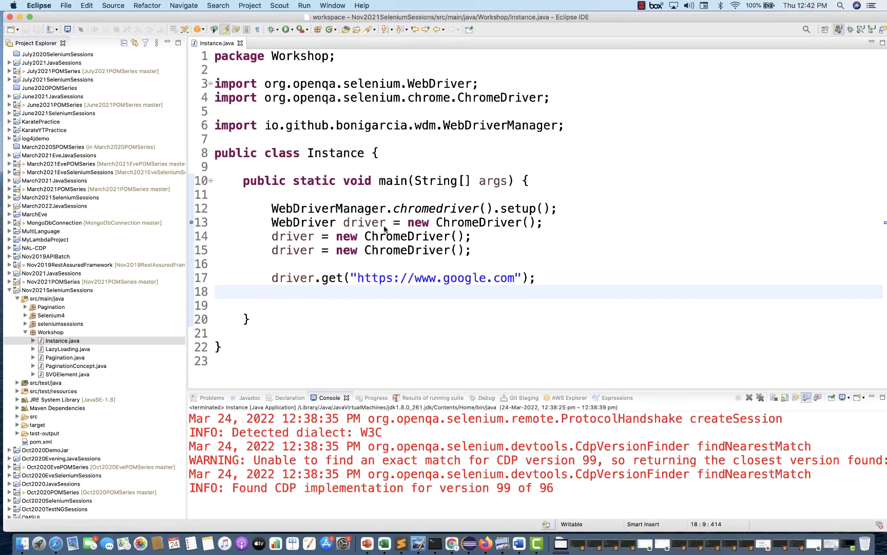
Step: Highlight the three ChromeDriver creations and the driver.get call in Instance.java
triple_click(345, 222)
triple_click(472, 251)
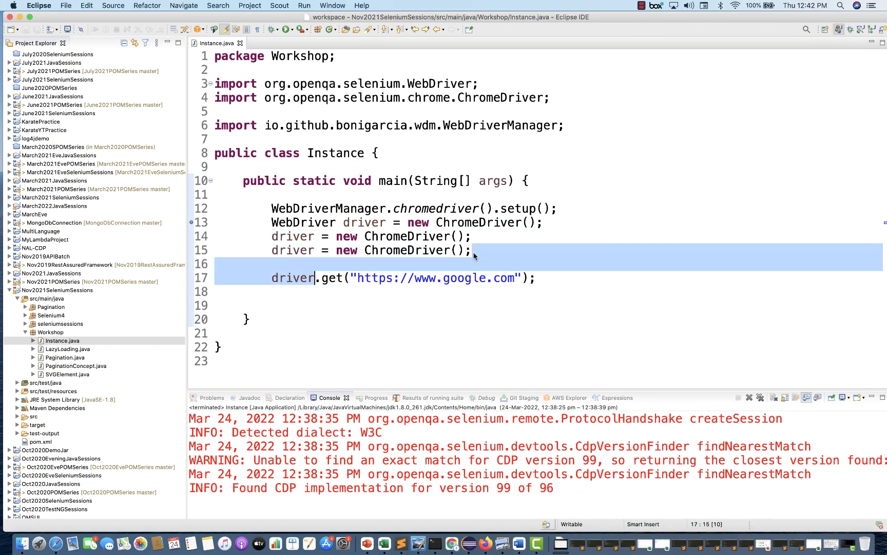
left_click(472, 251)
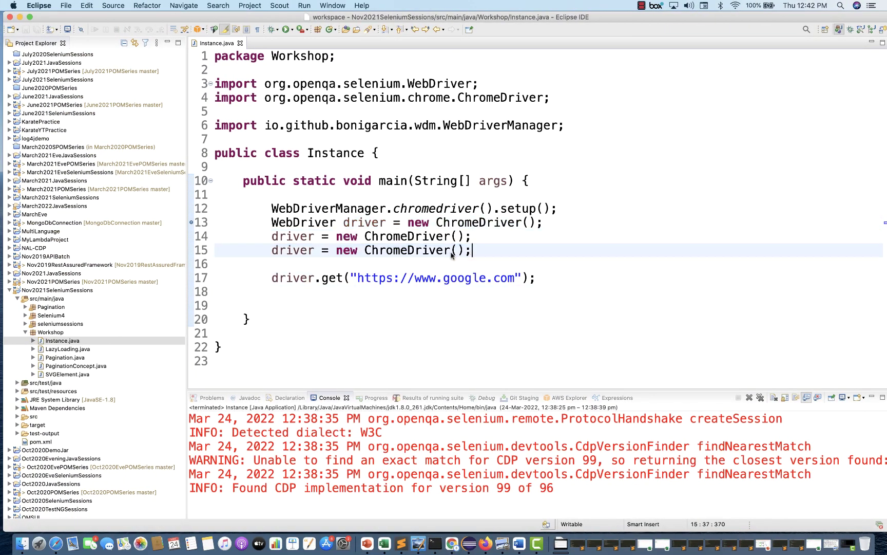
double_click(373, 223)
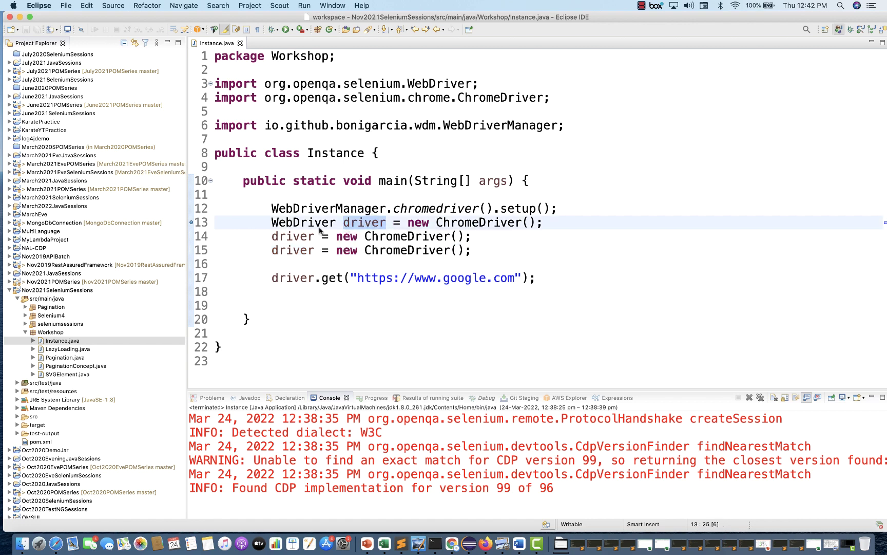
left_click(358, 251)
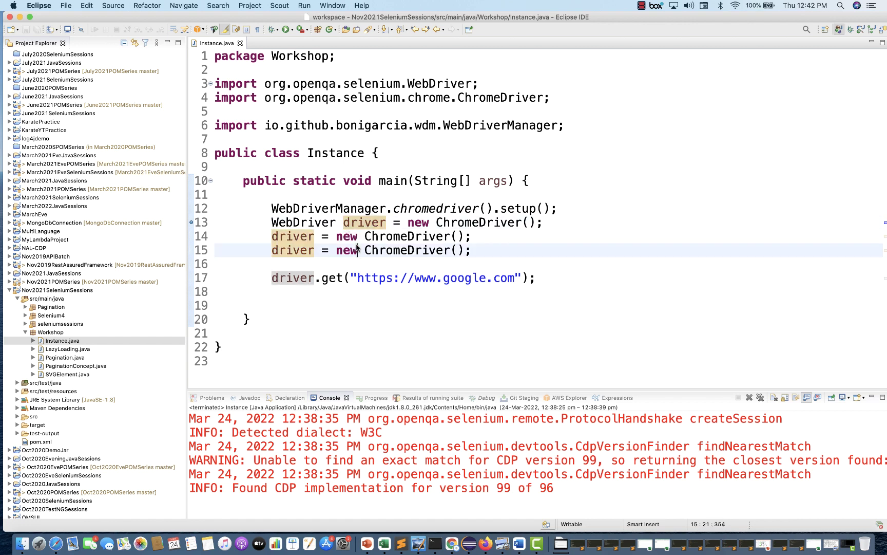
key("alt+shift+Right")
triple_click(336, 251)
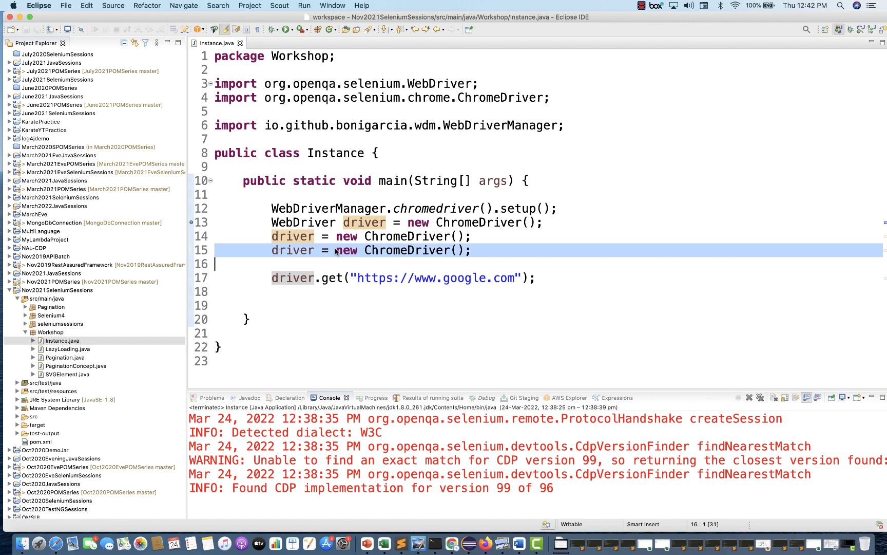
triple_click(378, 282)
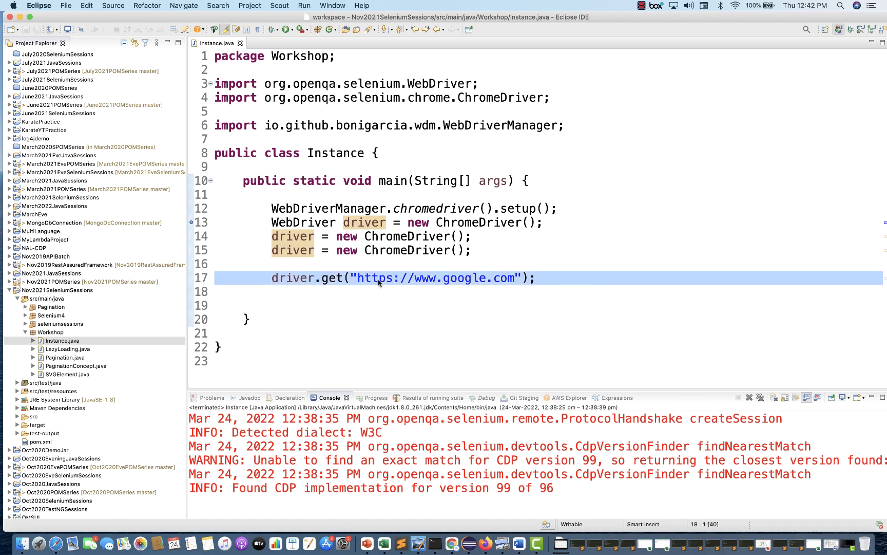
left_click(361, 317)
Step: Run Instance.java as a Java Application and spread out the launched Chrome windows
right_click(361, 316)
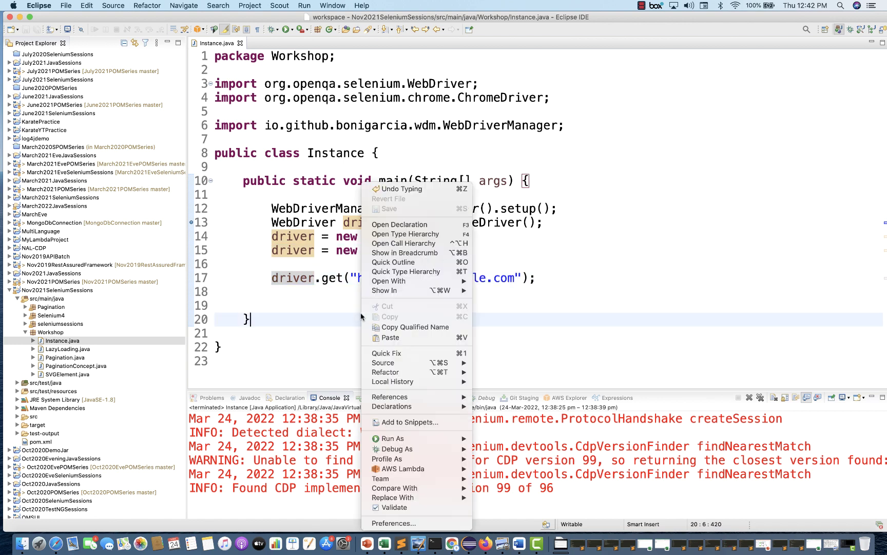
mouse_move(452, 439)
left_click(489, 451)
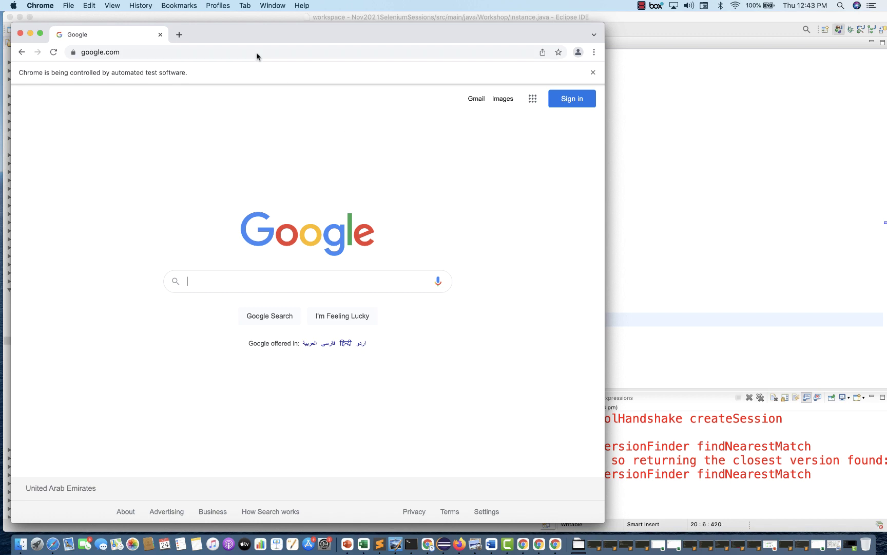
left_click_drag(245, 34, 505, 155)
left_click_drag(337, 38, 224, 298)
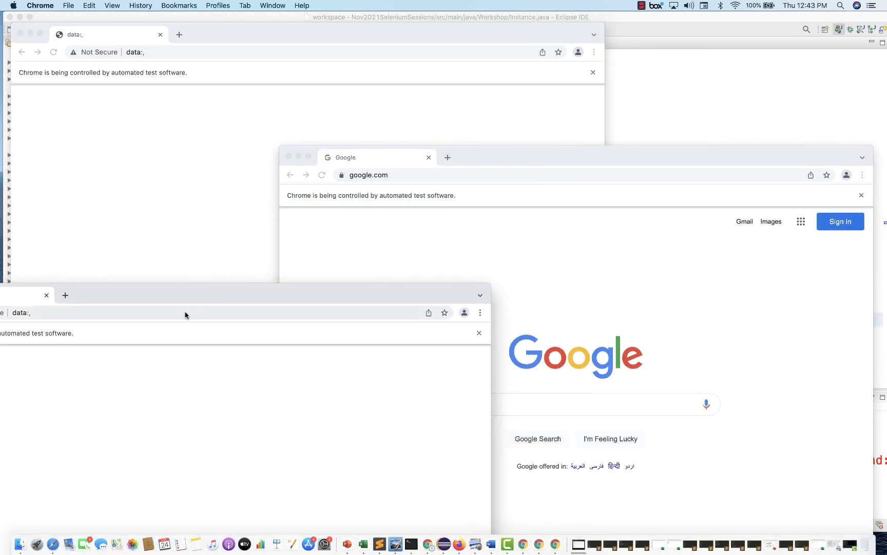
left_click(658, 119)
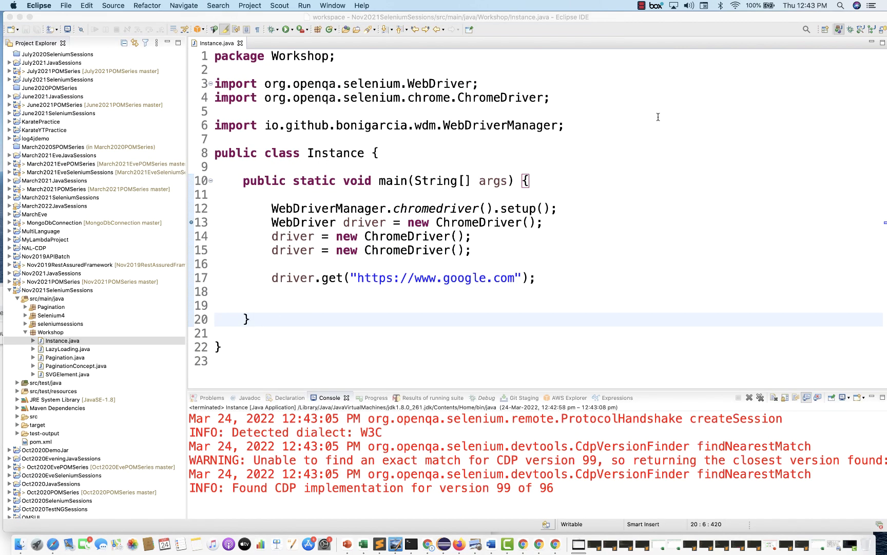
double_click(291, 250)
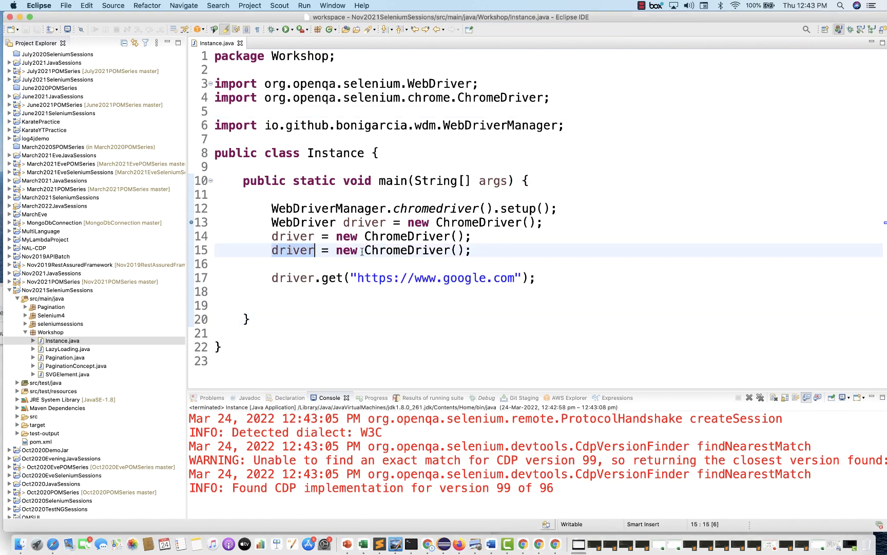
left_click_drag(472, 250, 337, 255)
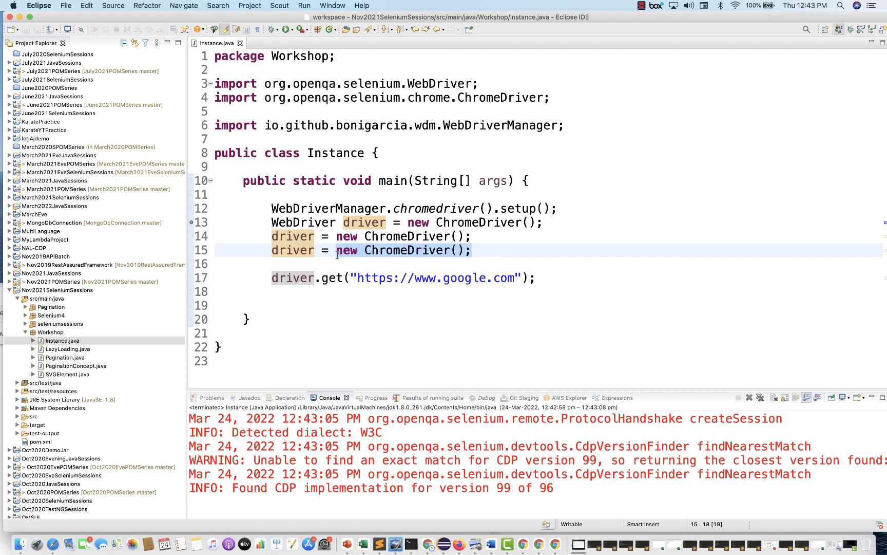
double_click(403, 251)
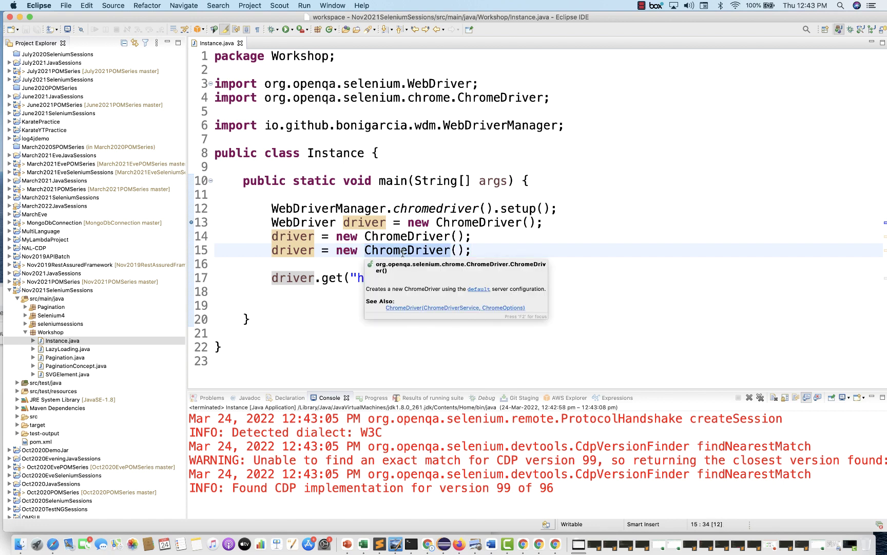
double_click(311, 272)
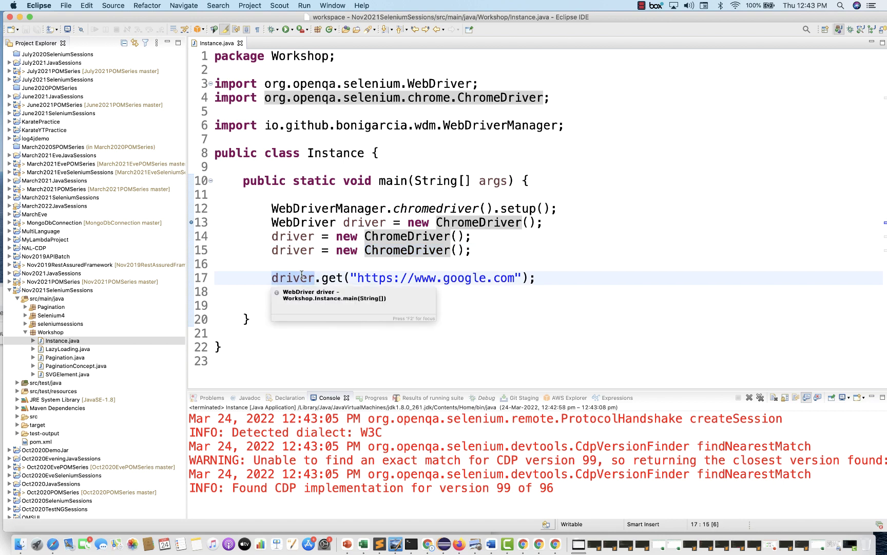
mouse_move(296, 277)
triple_click(373, 251)
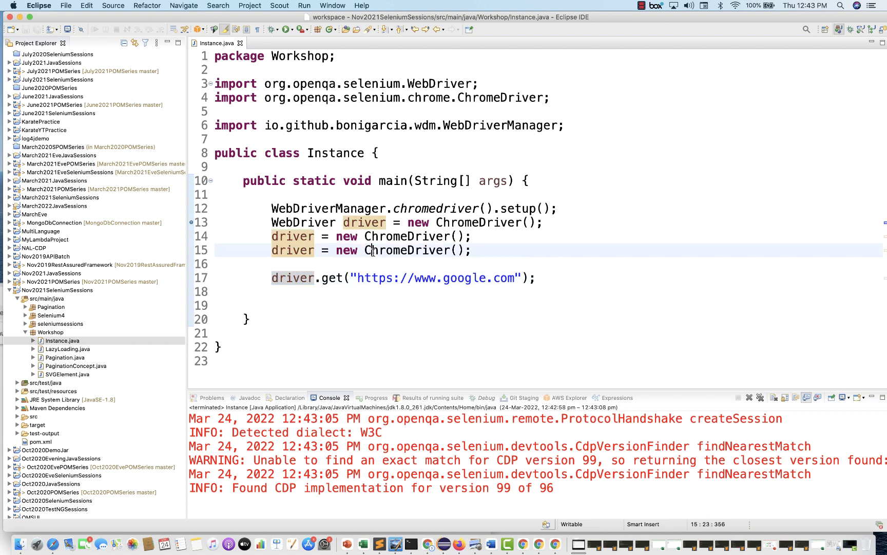
mouse_move(374, 252)
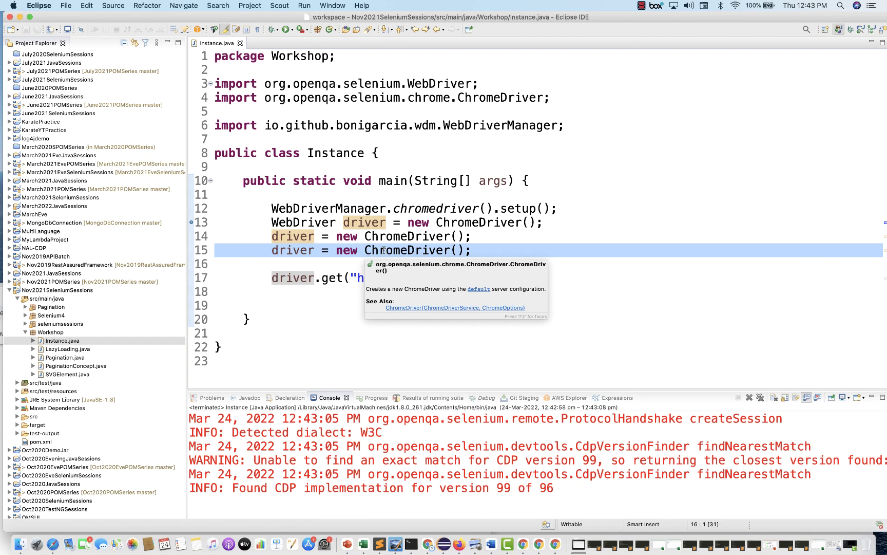
mouse_move(436, 237)
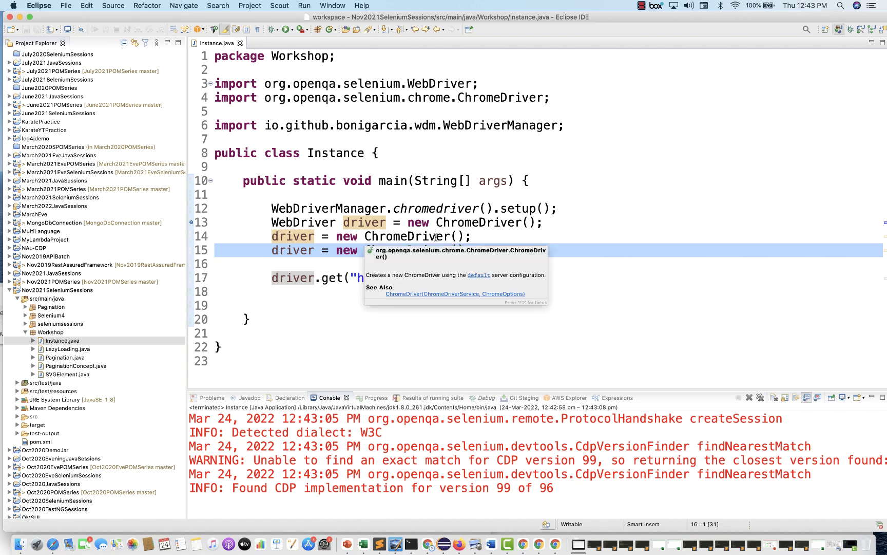
left_click(503, 237)
Step: Save 'three' for question 3, then save option B 'Alert' for question 4
key("ctrl+Right")
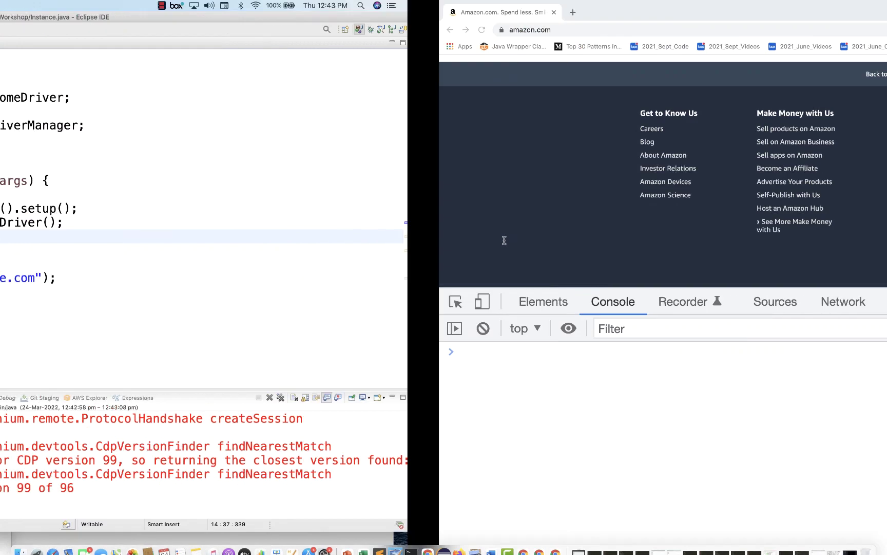
key("ctrl+Right")
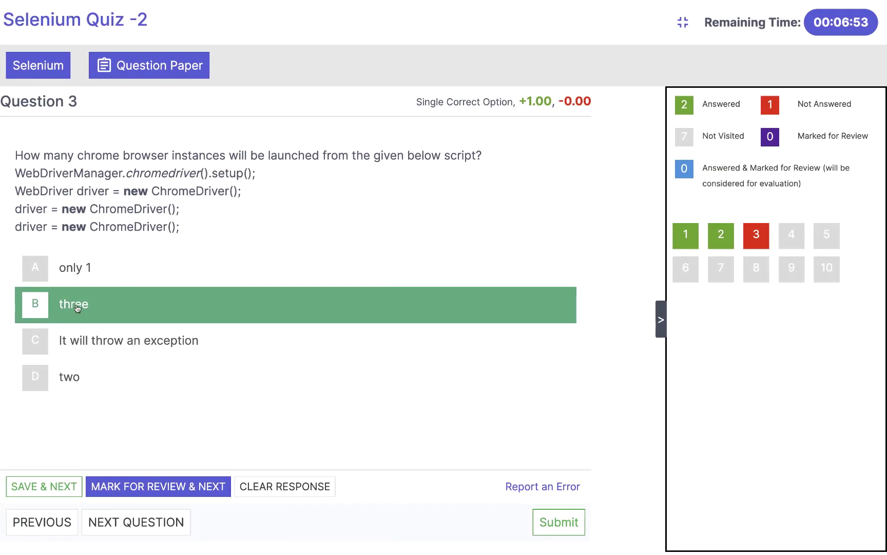
left_click(51, 490)
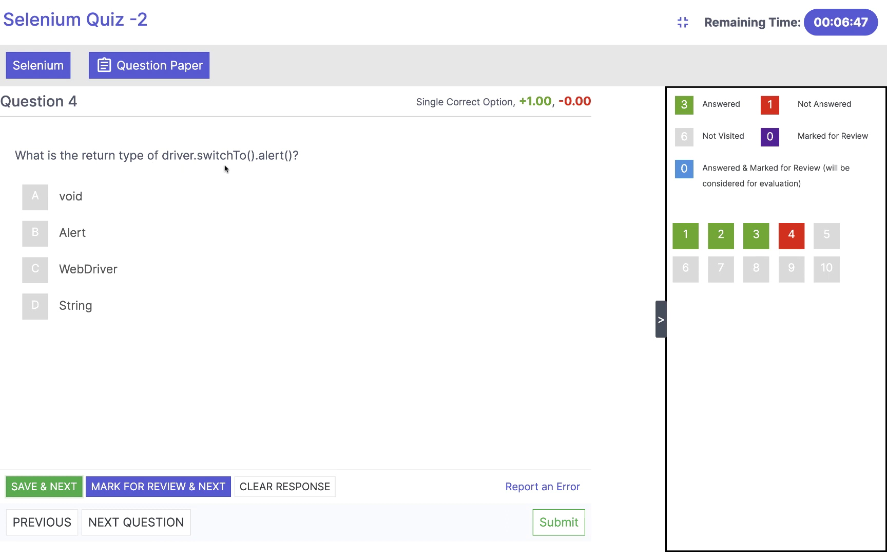
left_click(37, 240)
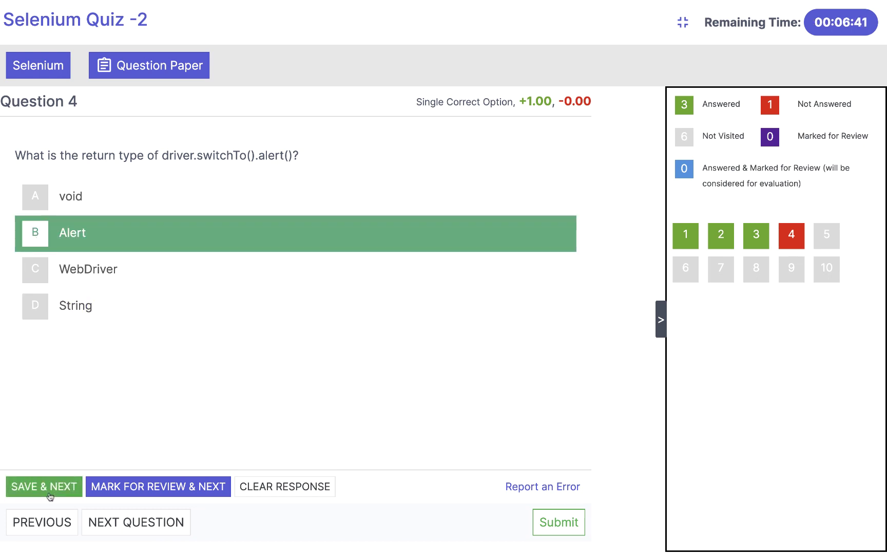
left_click(50, 496)
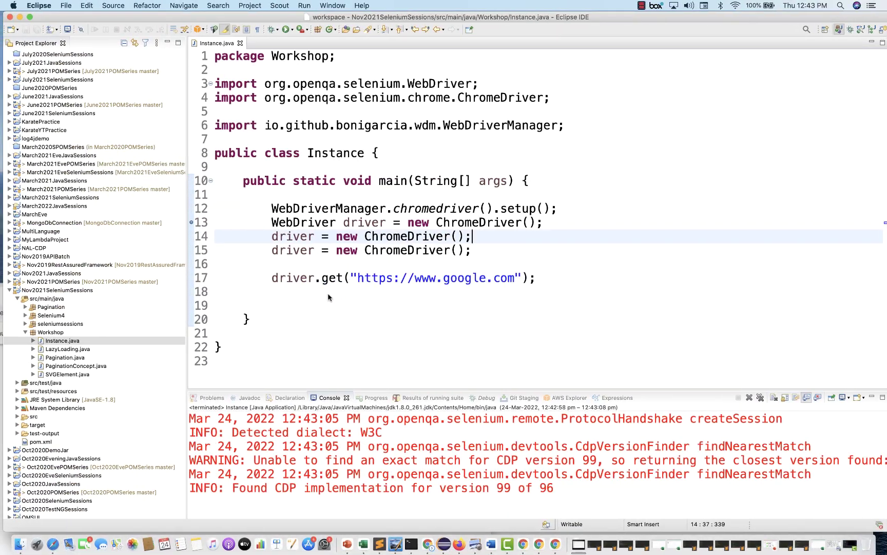
Step: Write driver.switchTo().alert(); on a new line 19 using autocomplete
left_click(328, 296)
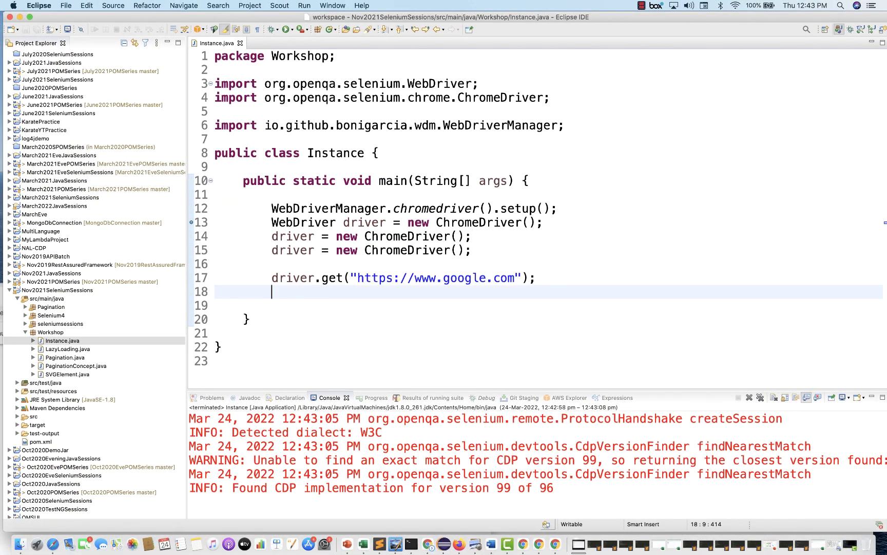
key("Return")
type("driver.sw")
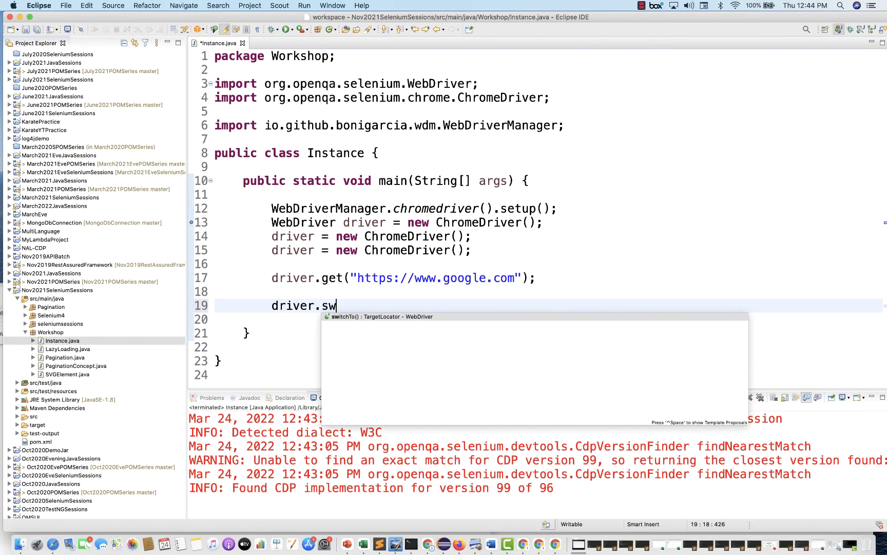
key("Return")
key("End")
type(".a")
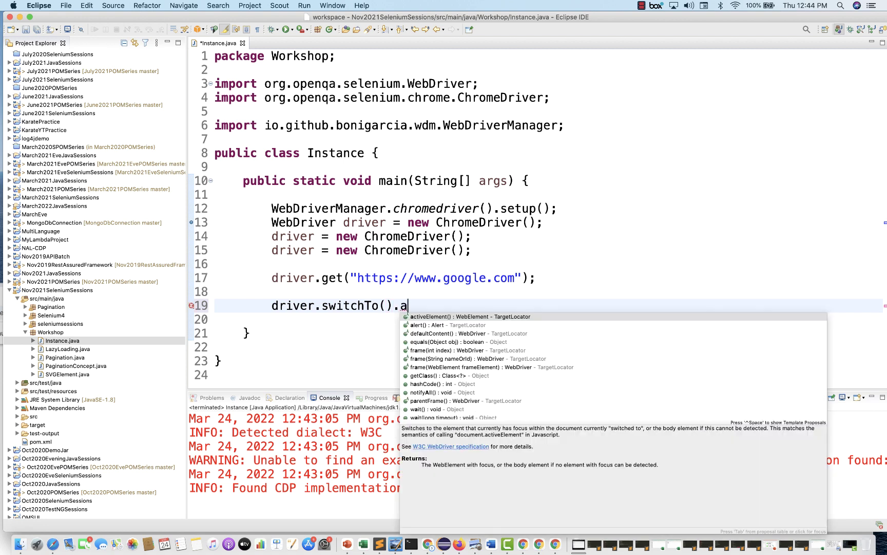
key("Down")
key("Return")
type(";")
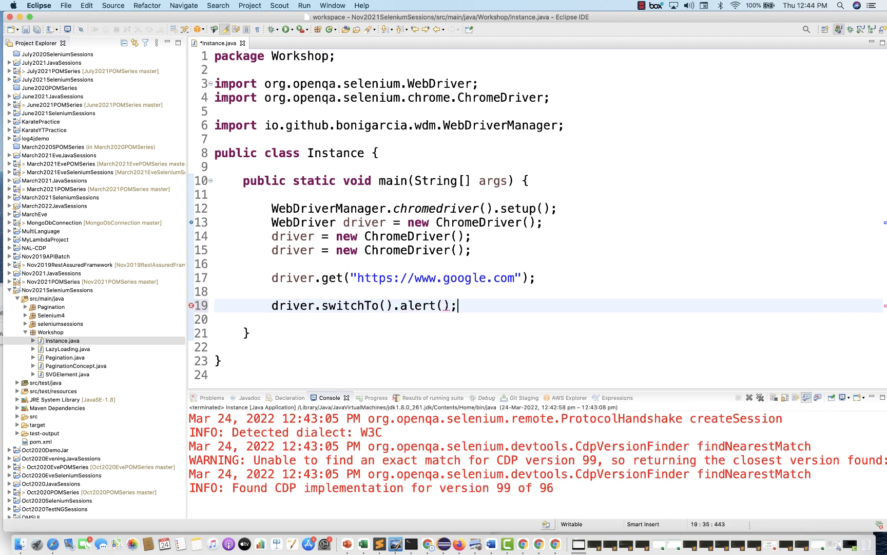
Step: Append .accept() before the semicolon and save Instance.java
mouse_move(419, 306)
key("Left")
type(".")
key("Return")
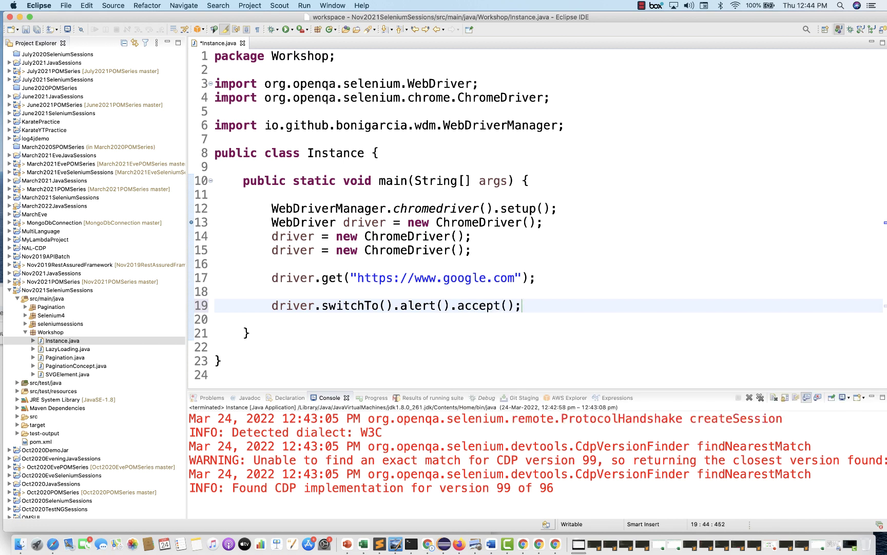
key("cmd+s")
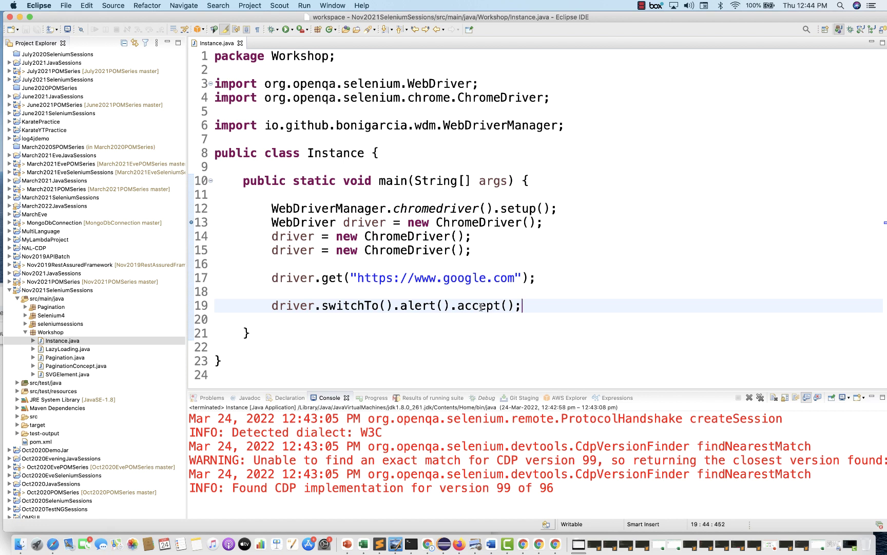
mouse_move(480, 307)
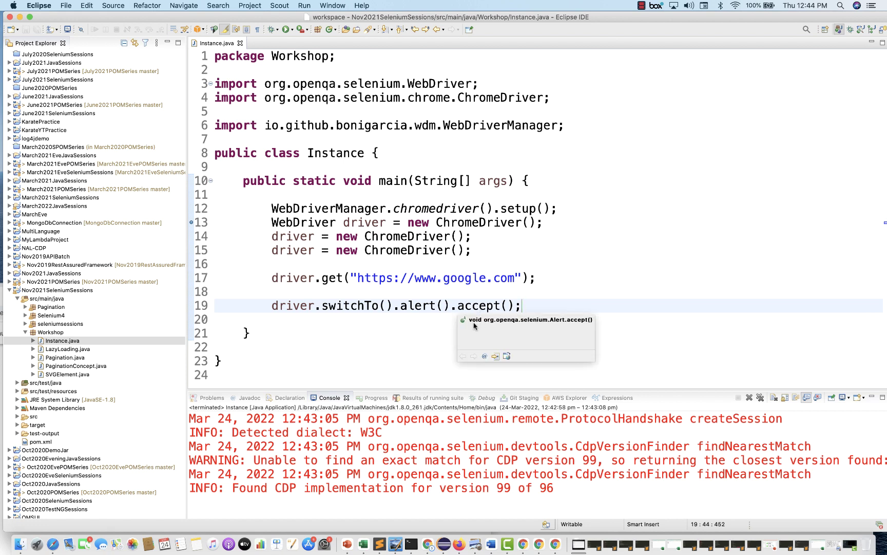
Step: Save 'void' for question 5 and pick option D, scrollTo(0, document.body.scrollHeight), on question 6
key("ctrl+Right")
key("ctrl+Right")
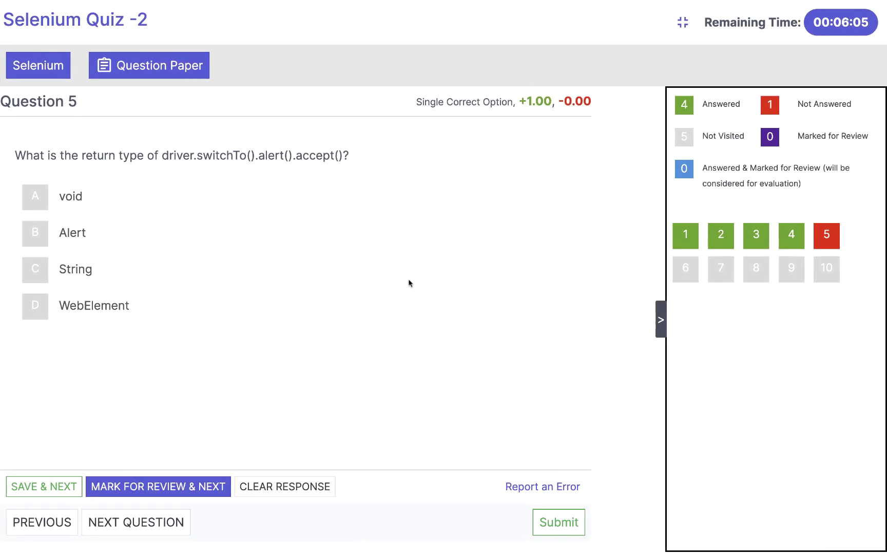
left_click(33, 196)
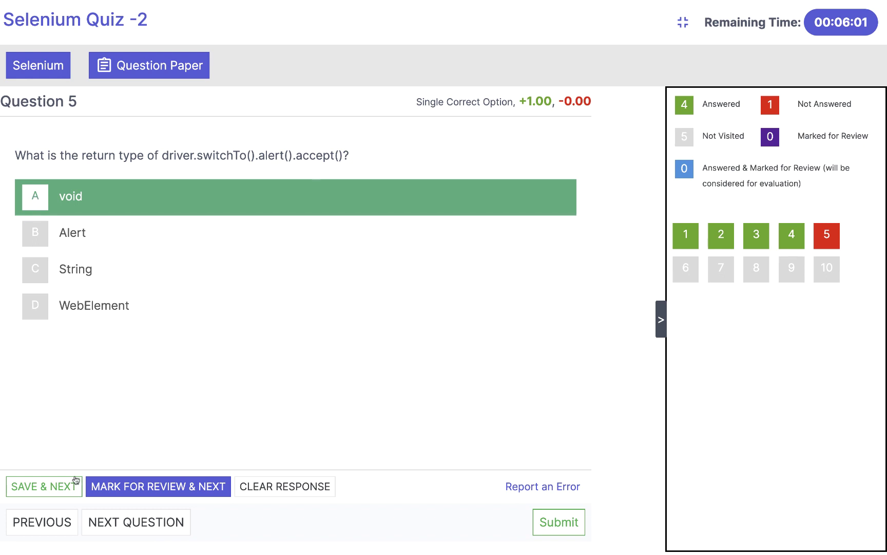
left_click(54, 489)
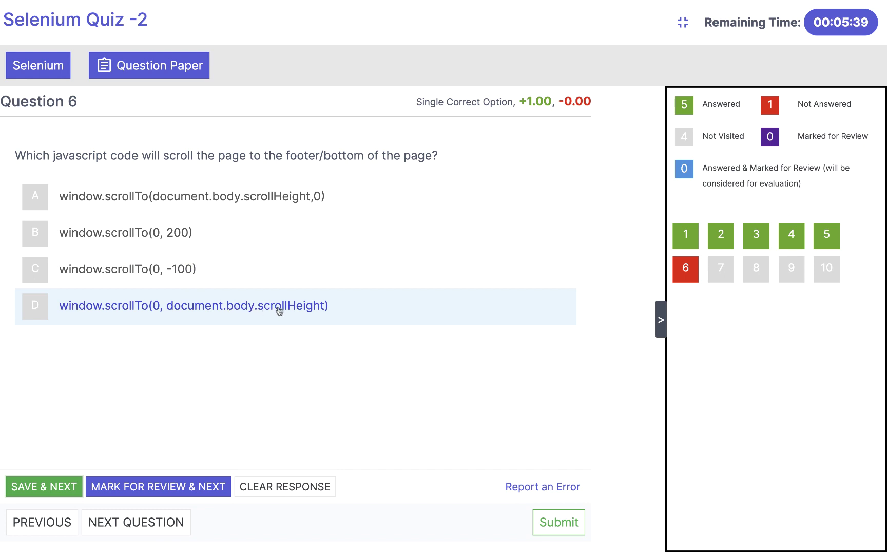
left_click(45, 313)
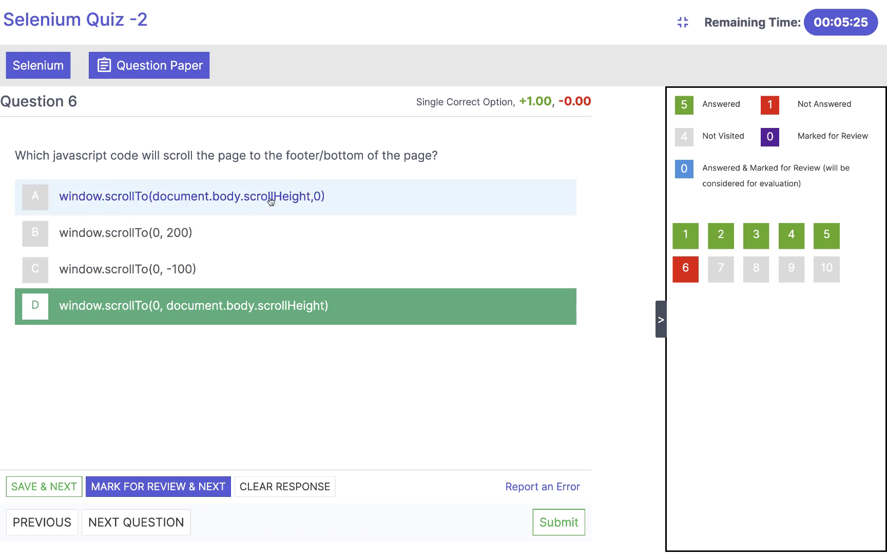
Step: In Amazon's Console, run window.scrollTo(0, document.body.scrollHeight) to reach the footer
key("ctrl+Left")
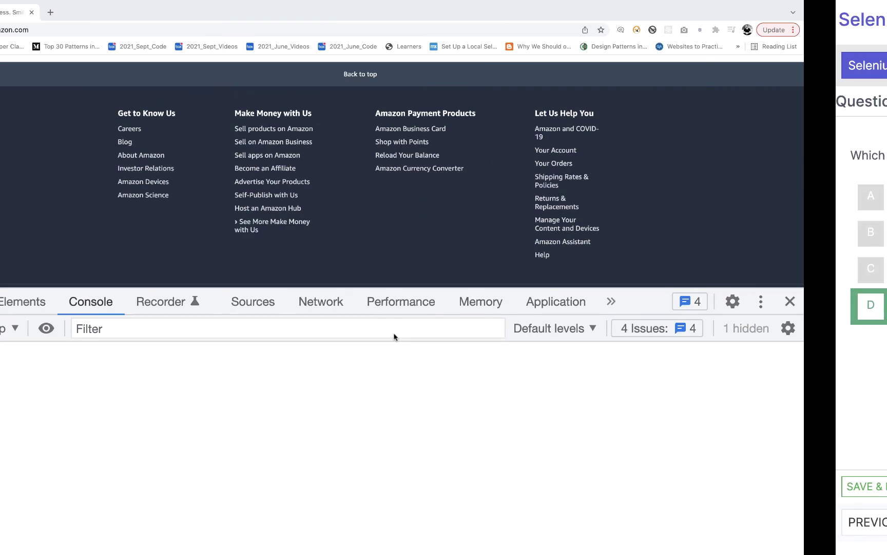
scroll(151, 230, "up", 20)
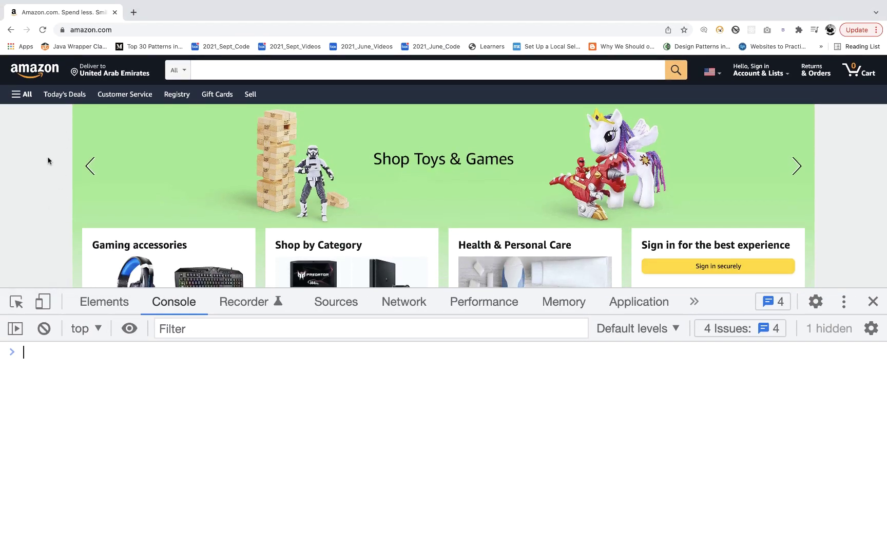
type("window.scrollTo(0, document.body.scrollHeight)")
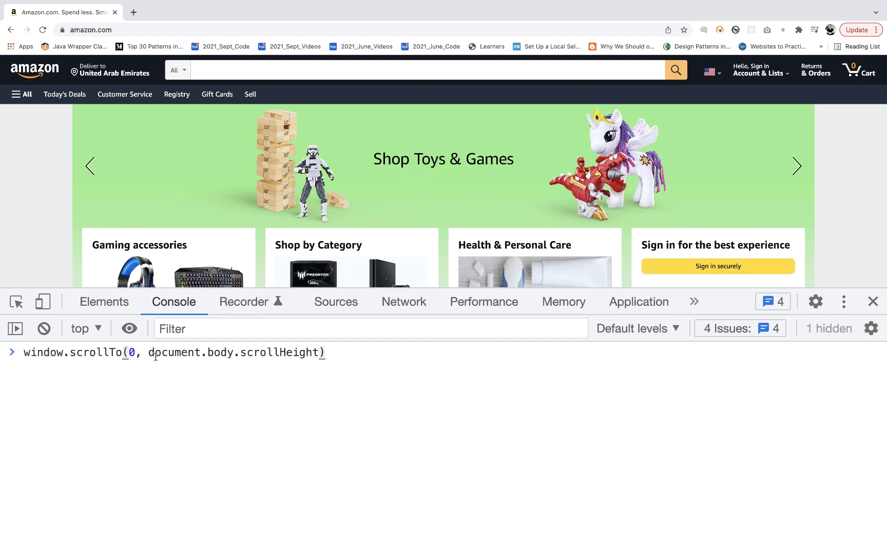
key("Return")
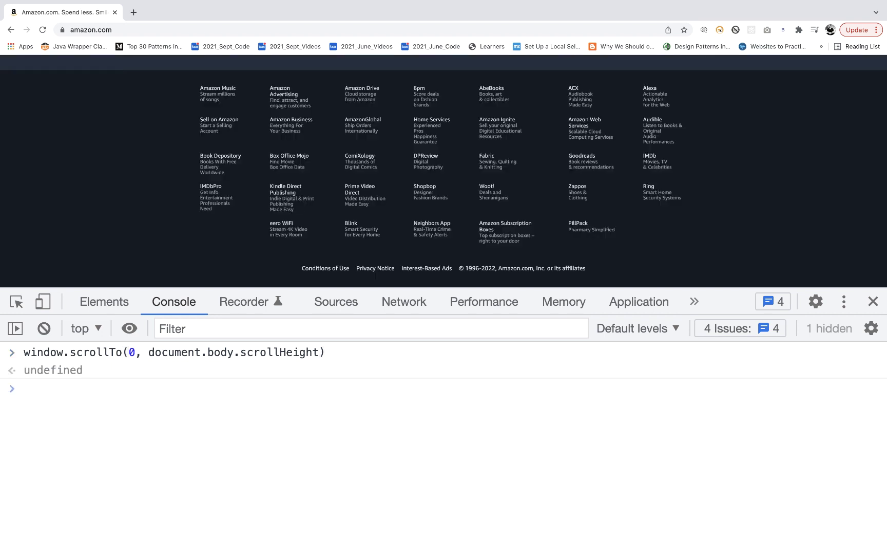
Step: Rerun with swapped arguments, window.scrollTo(document.body.scrollHeight,0), which returns to the top
key("Up")
key("Left")
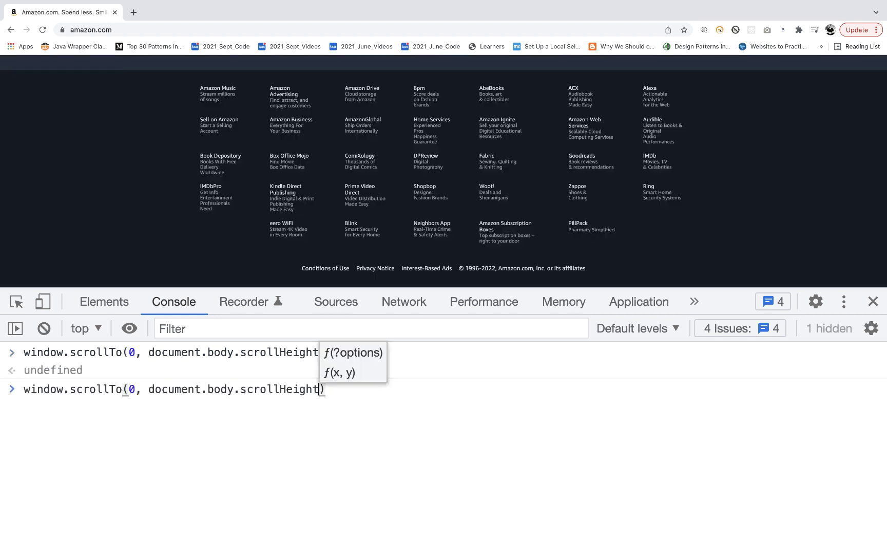
type(",0")
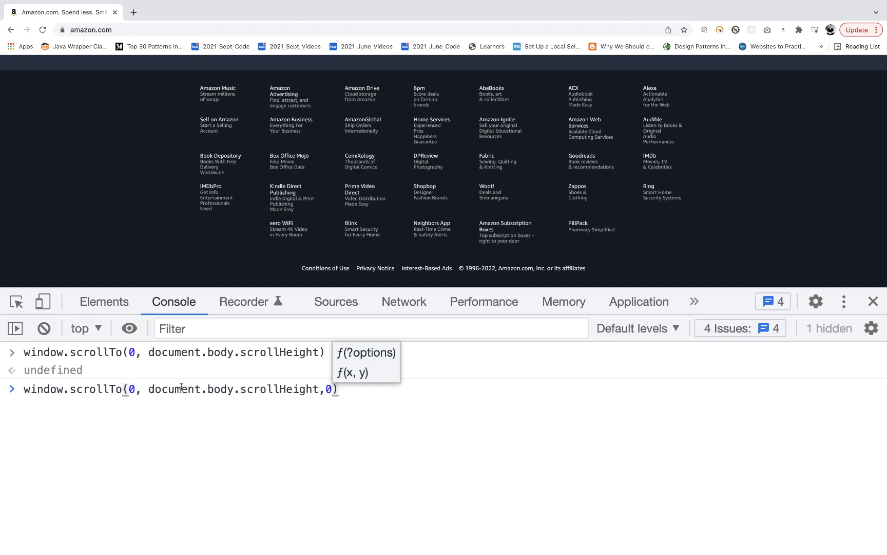
left_click(149, 389)
key("BackSpace")
key("BackSpace")
key("BackSpace")
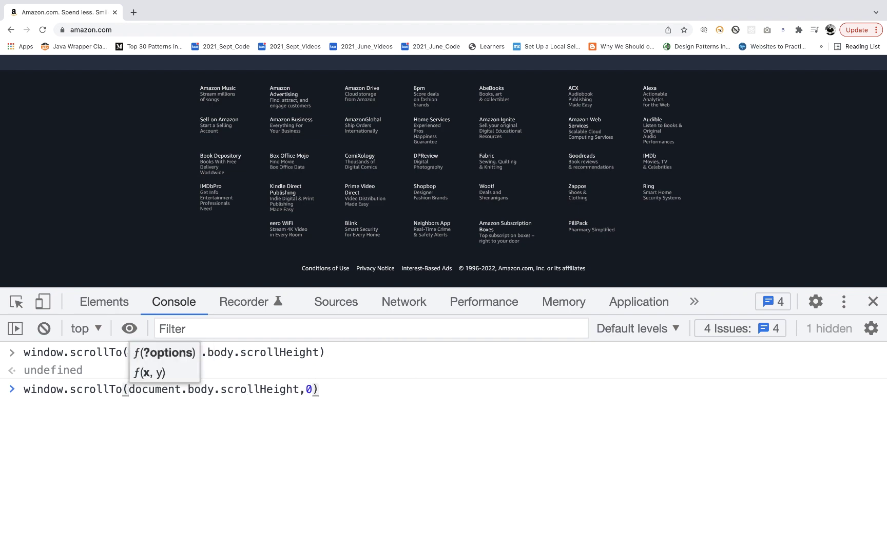
key("Return")
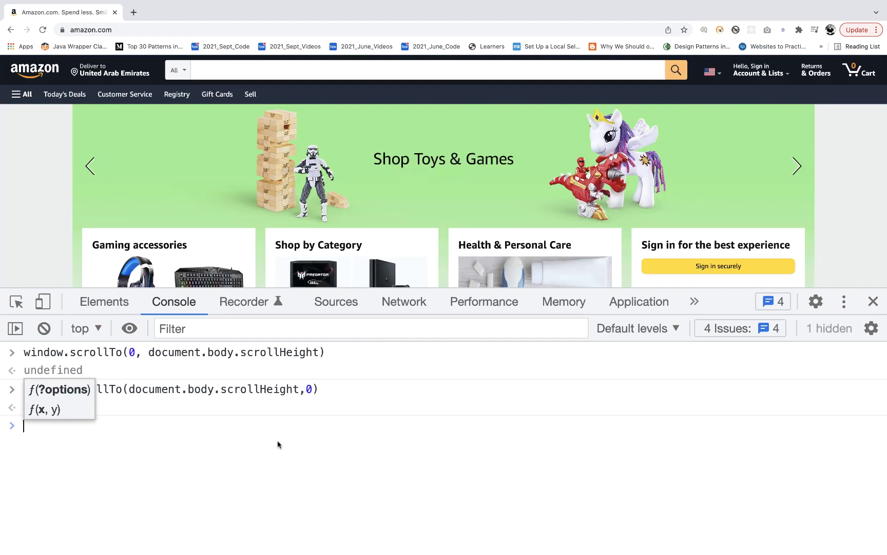
key("ctrl+Right")
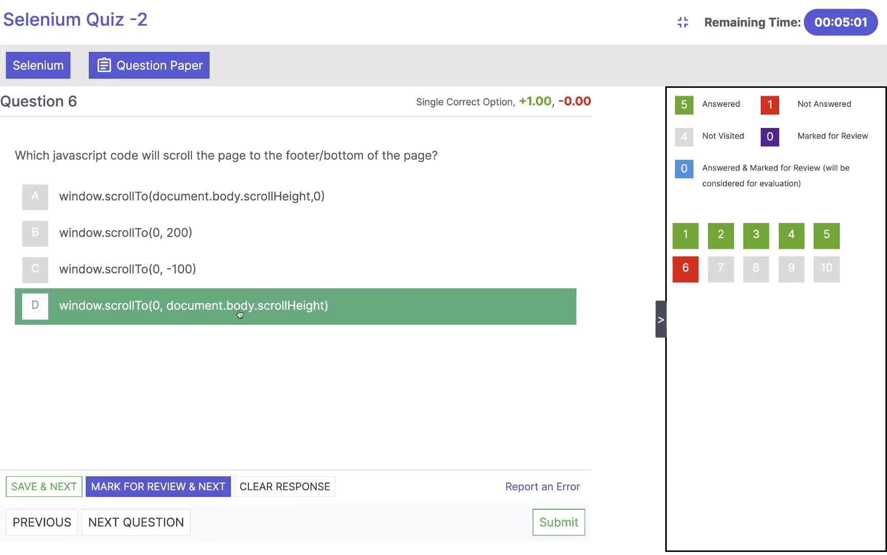
Step: Save option D for question 6, then return to the Amazon page
left_click(46, 487)
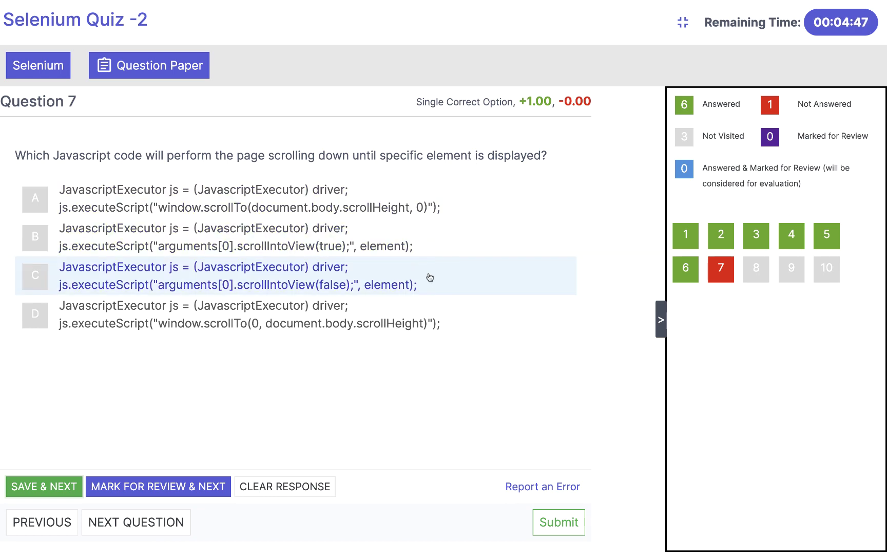
key("ctrl+Left")
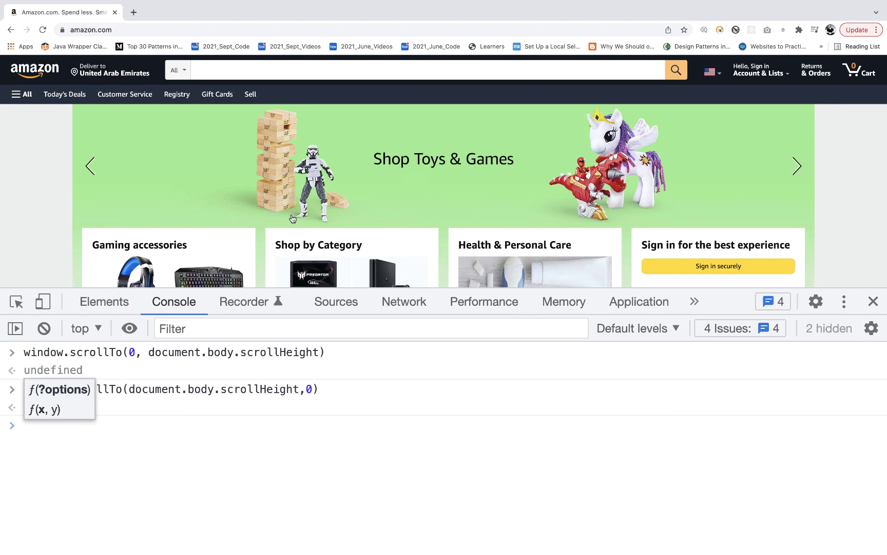
Step: Scroll Amazon down to highlight the 'Top Sellers in Books for you' heading, then return to the quiz
scroll(291, 219, "down", 10)
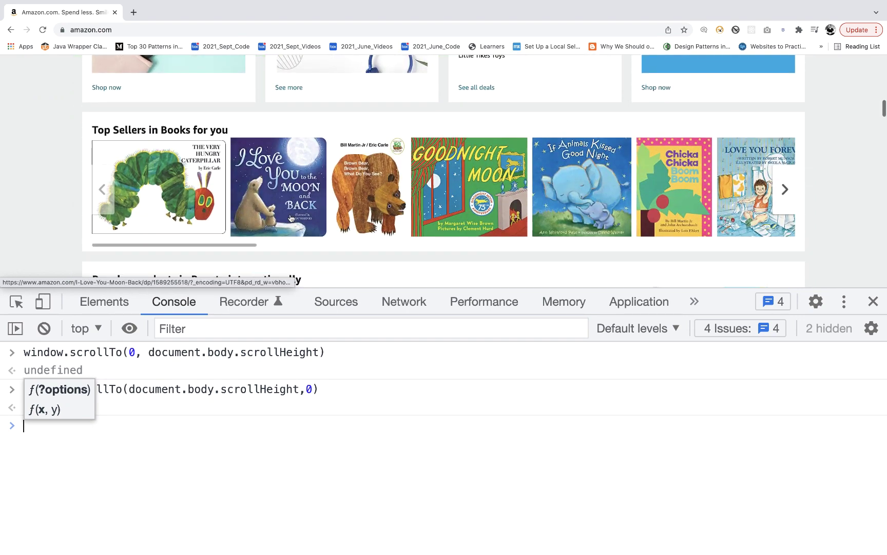
triple_click(144, 129)
key("ctrl+Right")
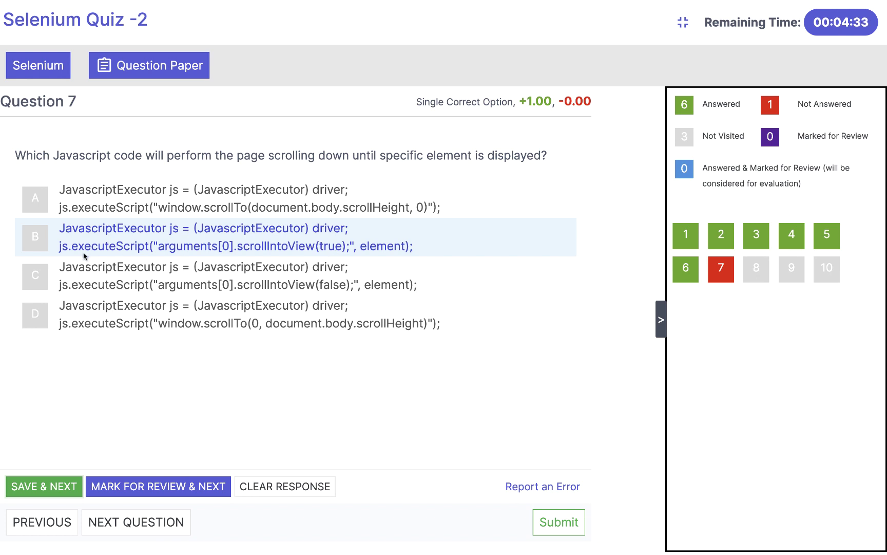
Step: Answer question 7 with option B, scrollIntoView(true), and save it
left_click(37, 244)
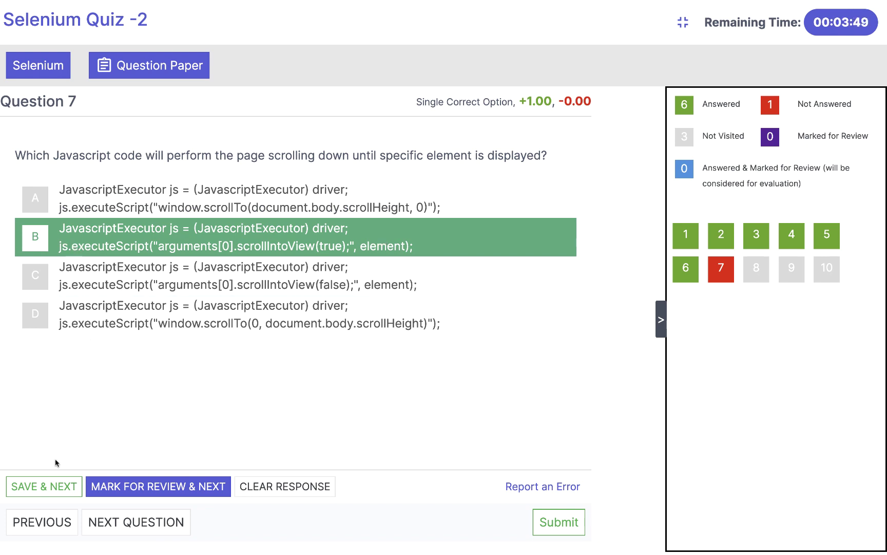
left_click(46, 490)
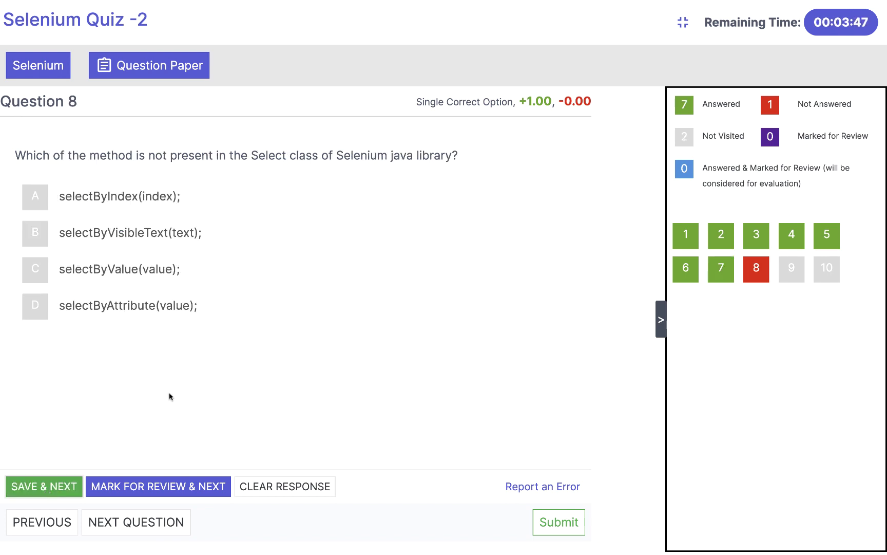